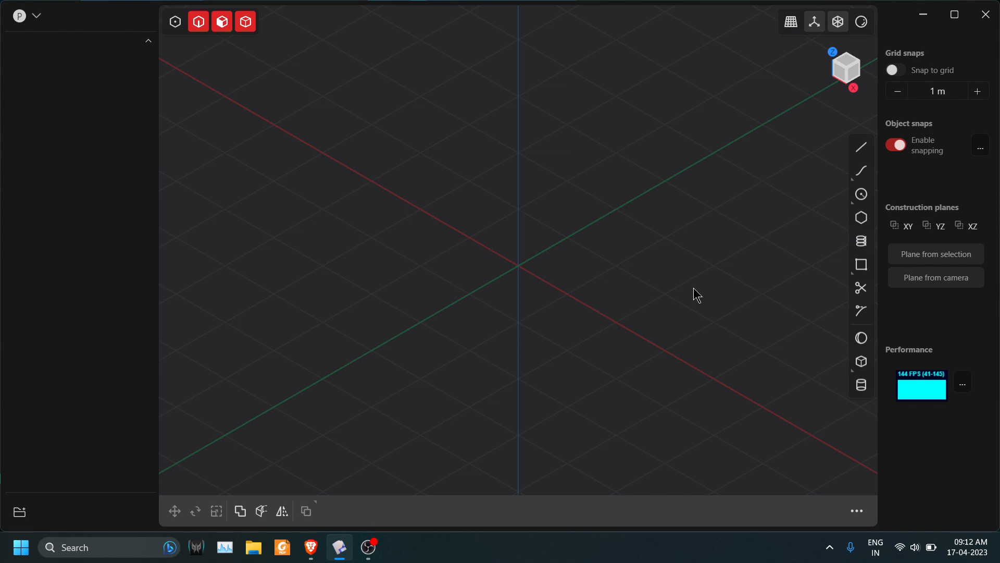
Create a cylinder centred on the Y axis about 2 m from the origin, with radius about 0.87 m and height 1 m.
key(KP_7)
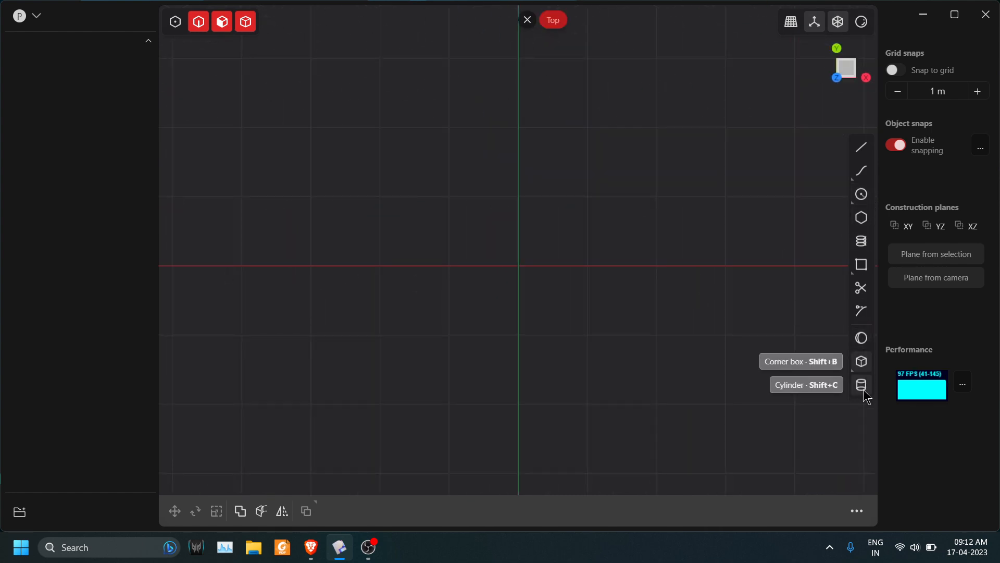
click(861, 385)
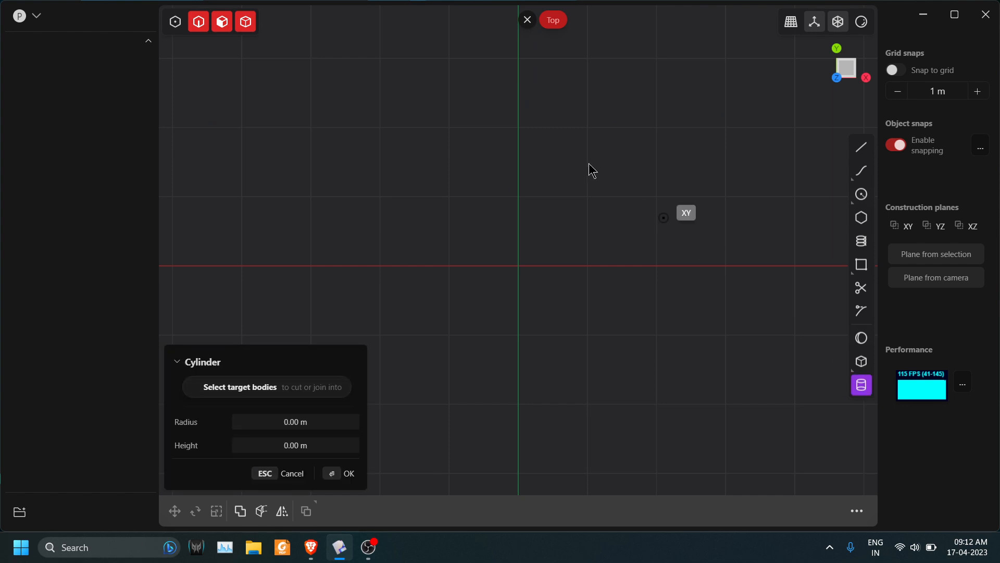
click(520, 127)
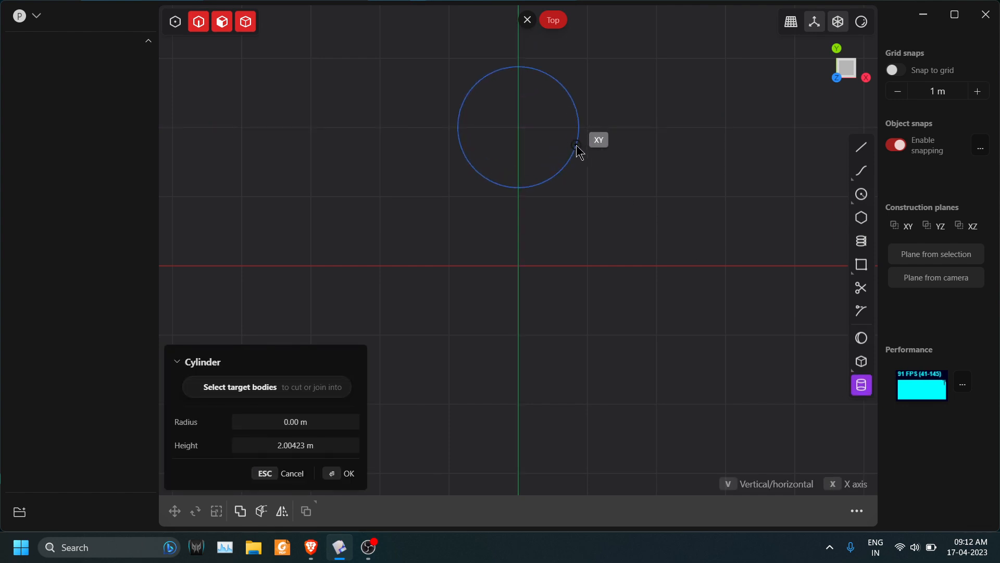
click(576, 149)
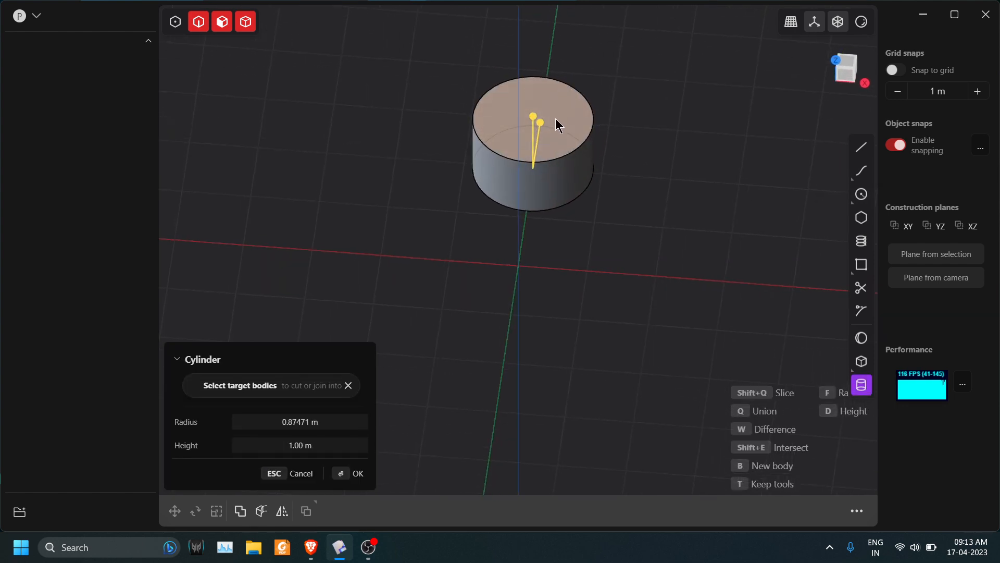
key(Return)
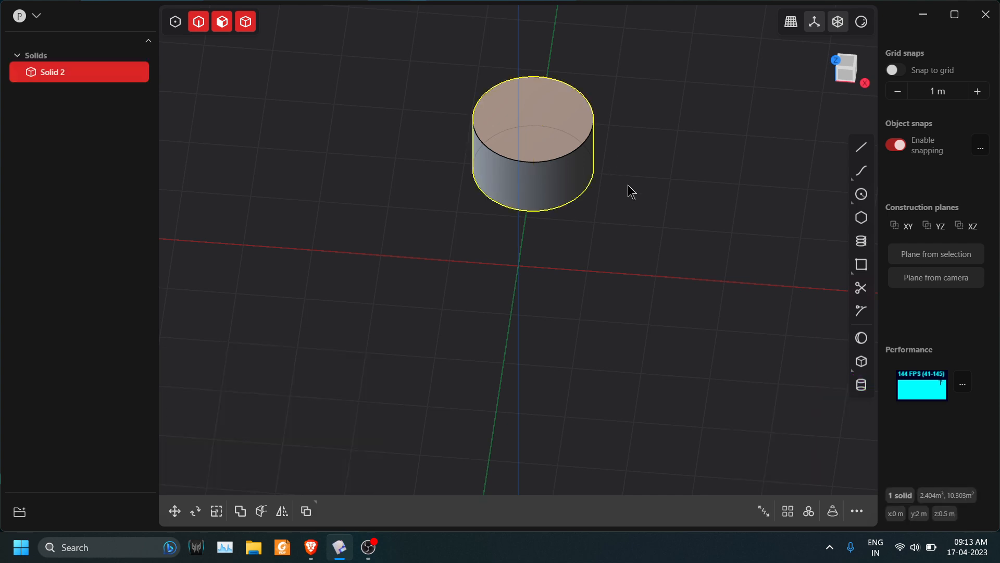
Try a radial array of the cylinder around the origin with 8 instances over 360 degrees.
click(811, 510)
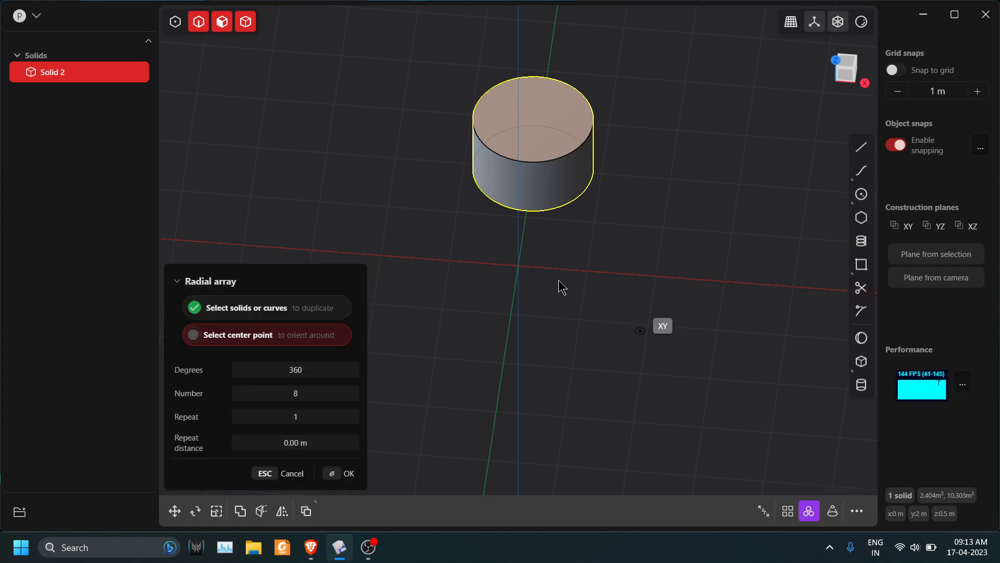
click(523, 270)
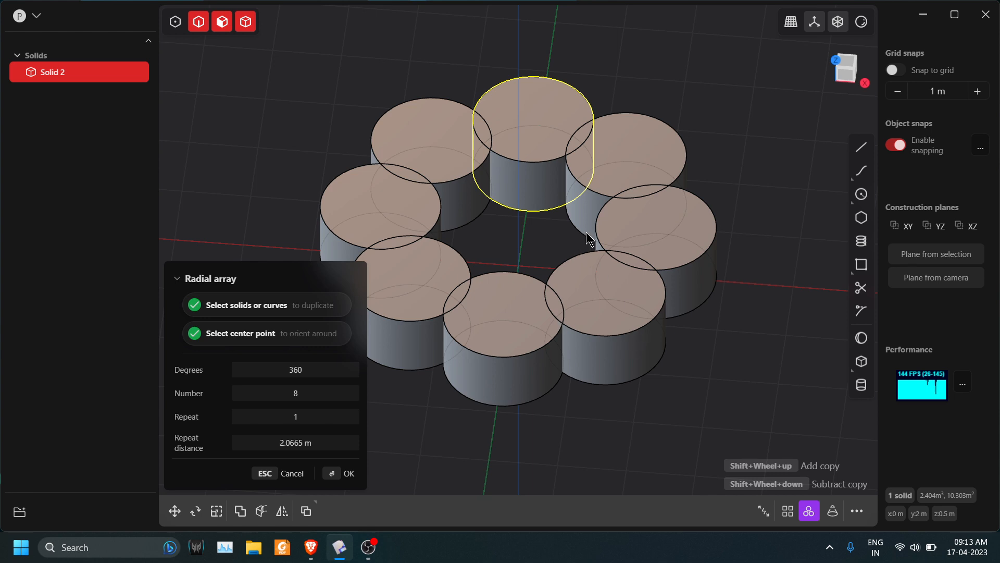
middle_drag(586, 232, 592, 202)
key(KP_7)
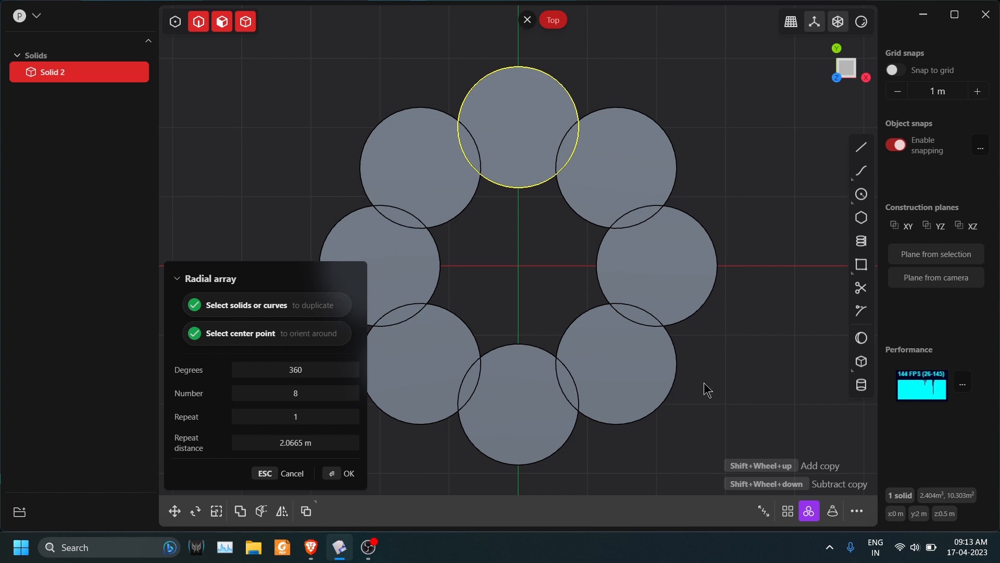
key(KP_1)
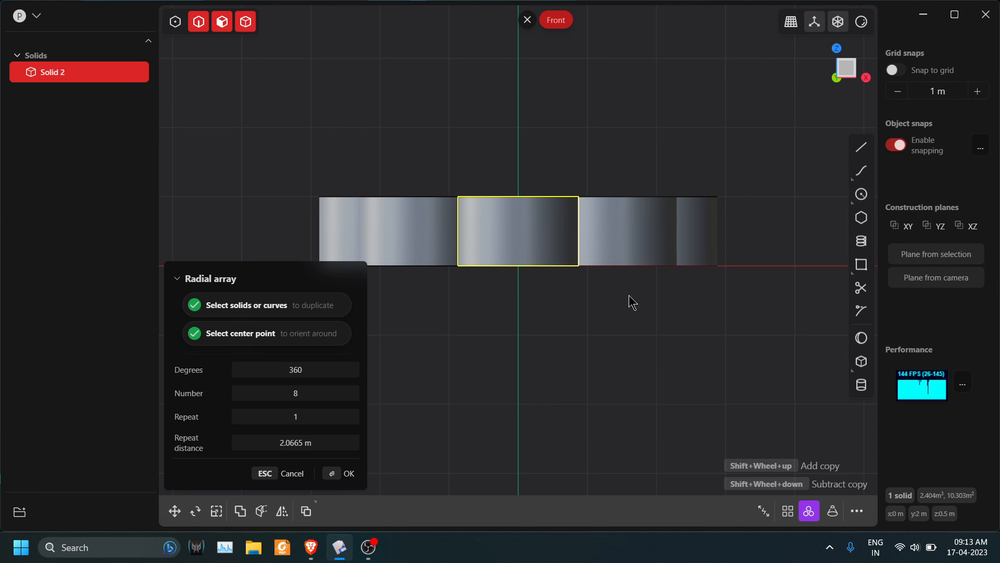
middle_drag(630, 302, 617, 363)
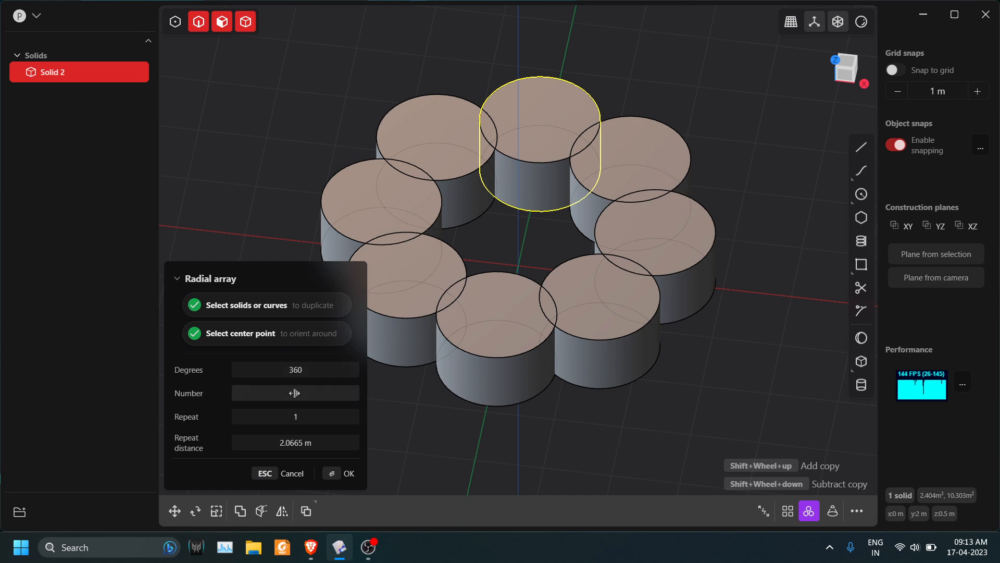
Try the radial array with number 5, repeat 2 and a repeat distance of about 4.05 m.
drag(295, 393, 307, 417)
scroll(629, 233, down, 5)
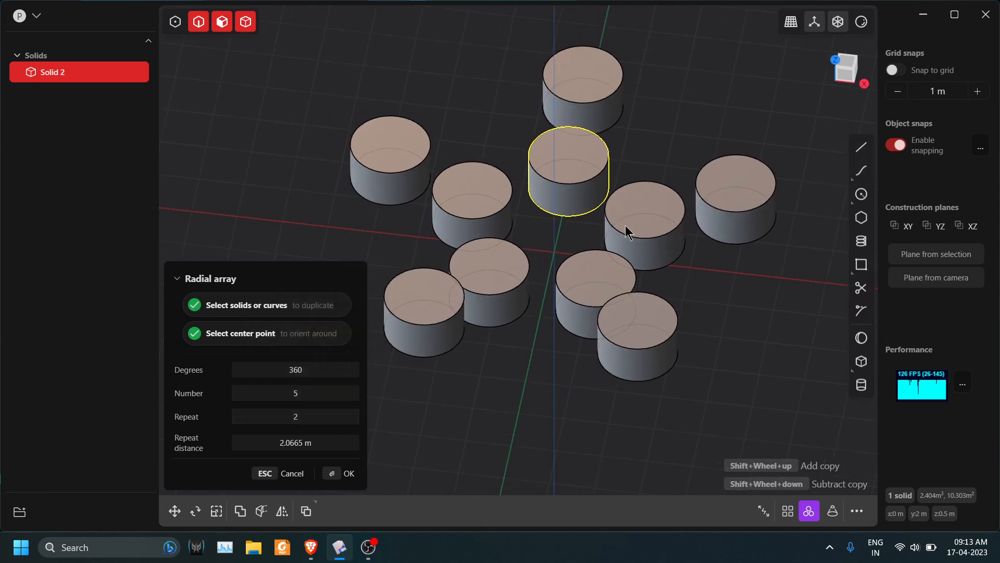
drag(313, 415, 302, 442)
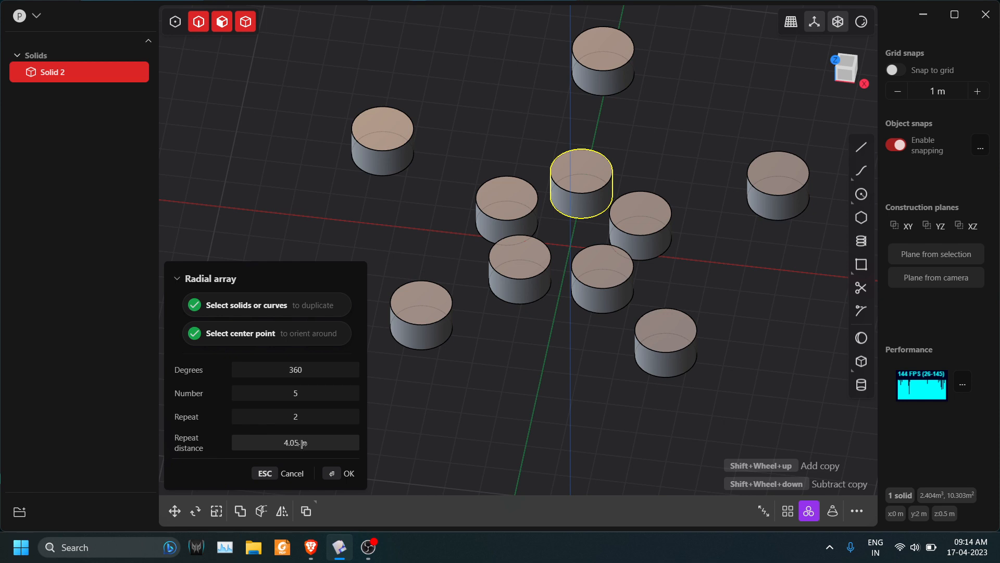
click(287, 474)
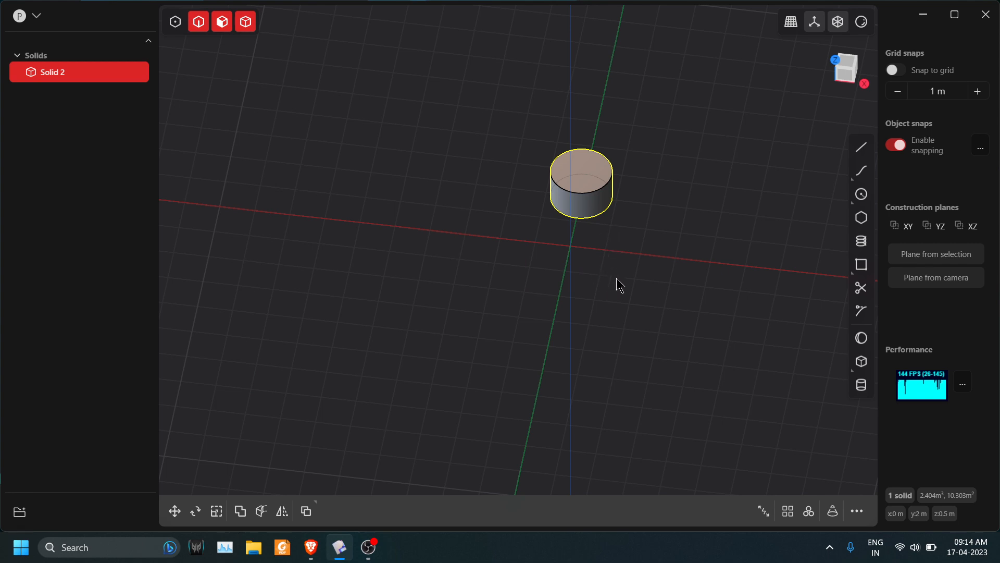
Restrict selection to whole bodies and select the cylinder from the front view.
key(KP_1)
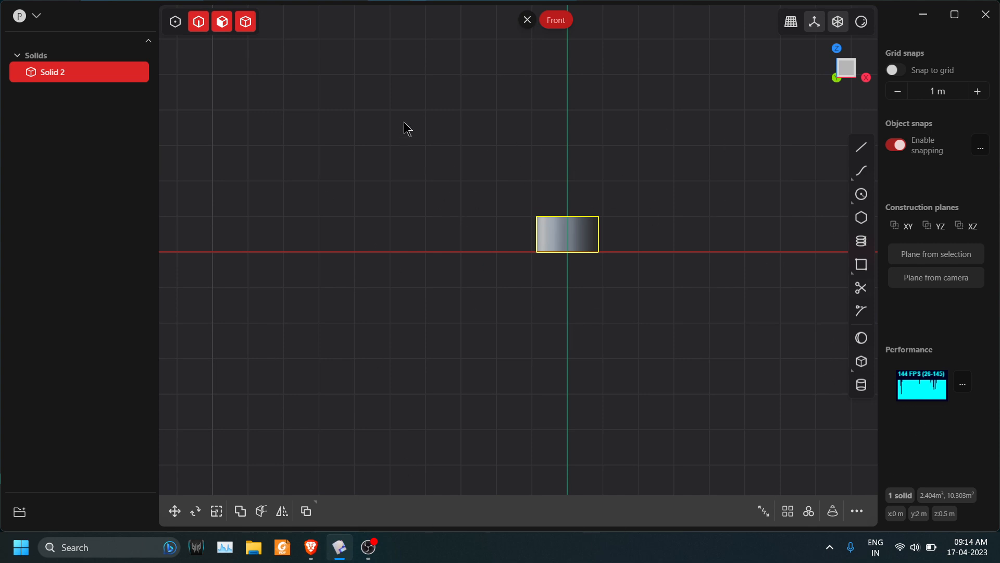
key(KP_7)
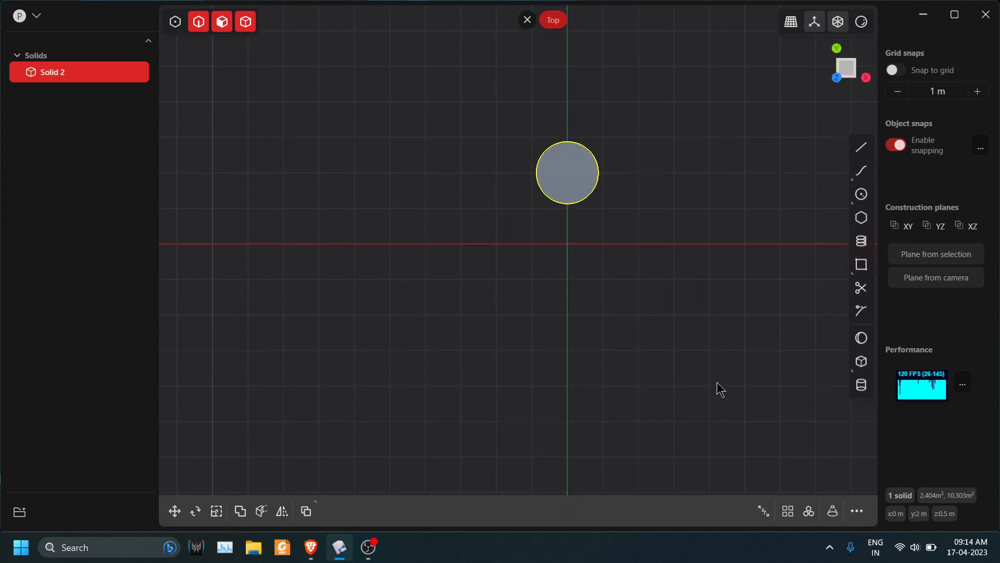
key(KP_1)
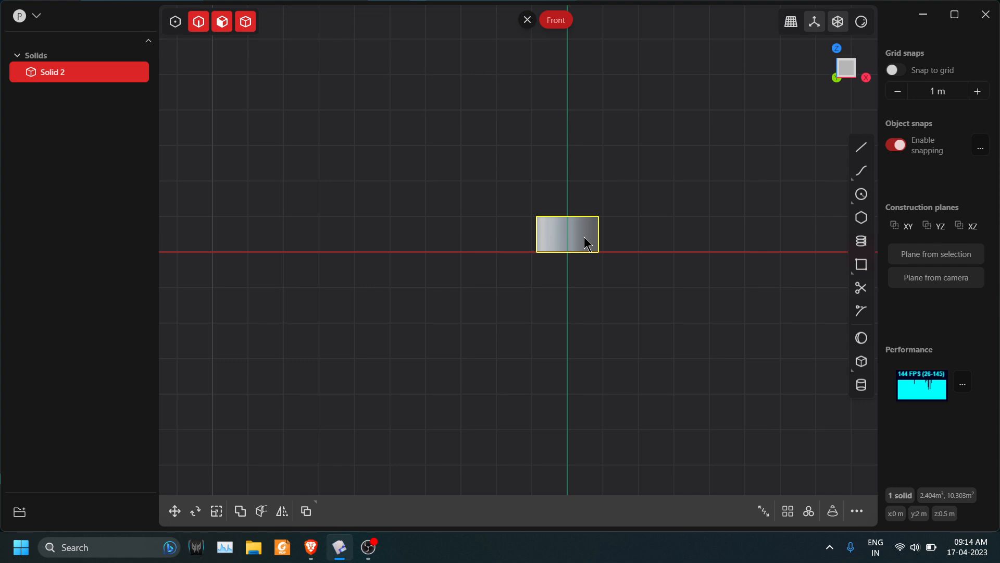
click(585, 237)
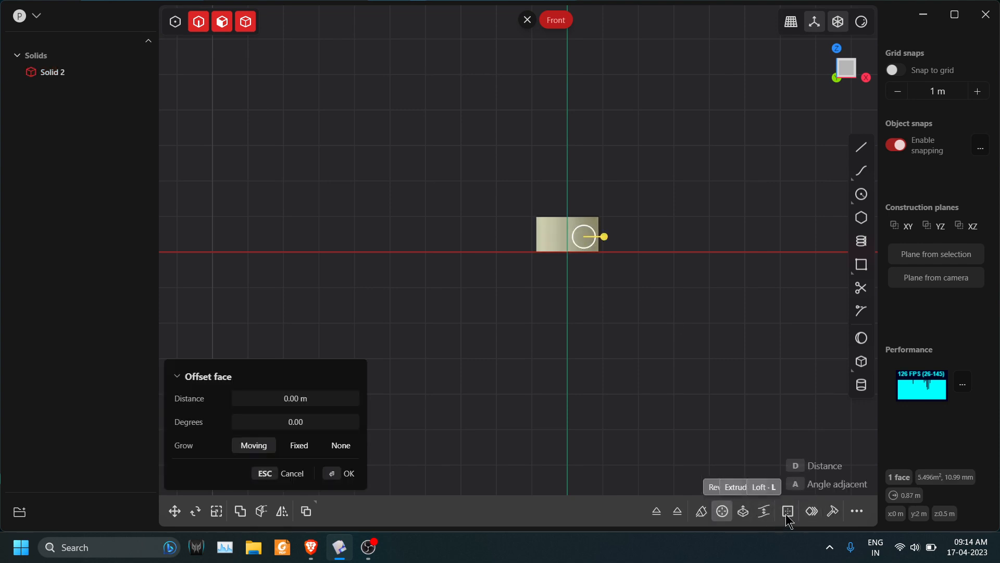
key(Escape)
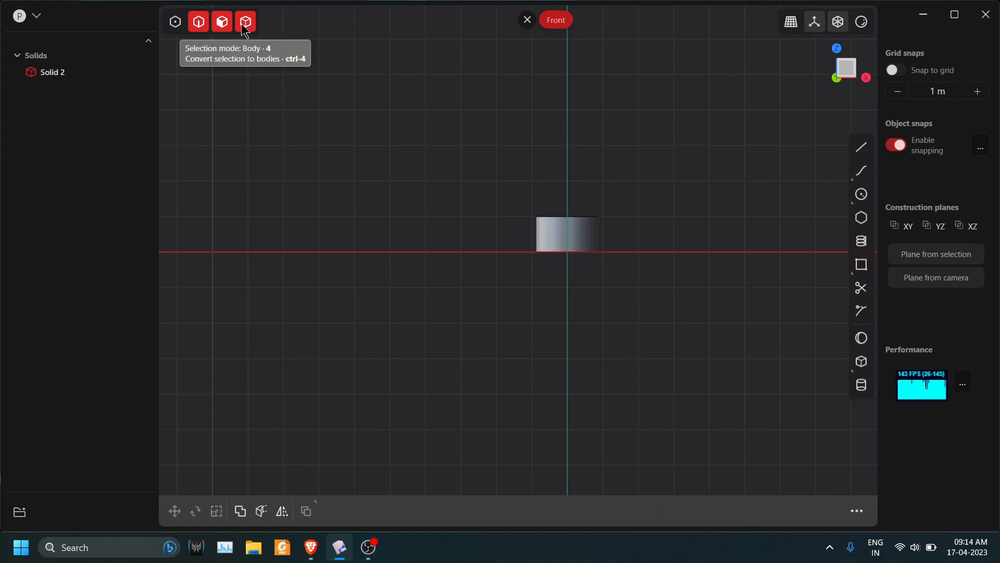
click(245, 21)
click(590, 230)
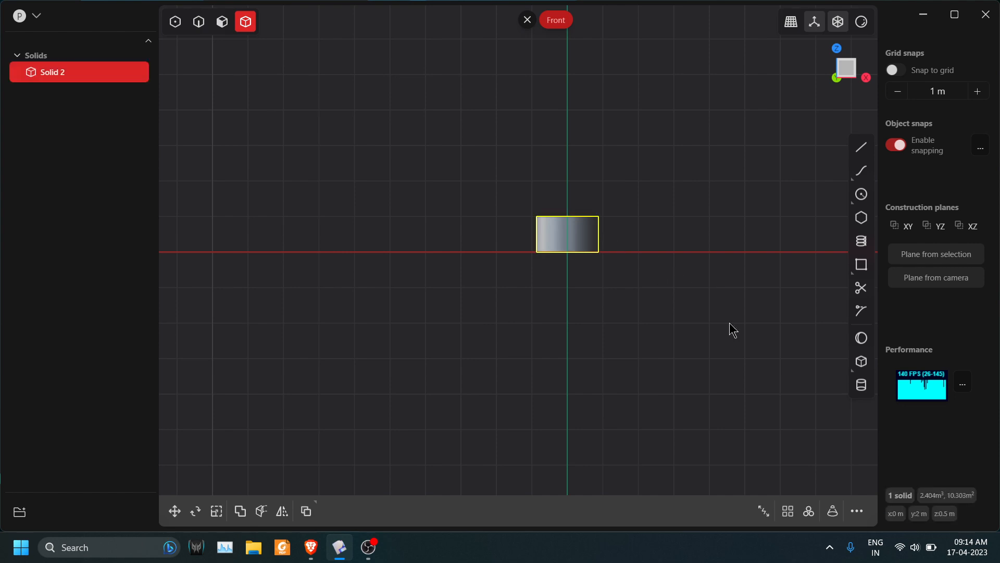
Try a radial array of the cylinder from the front view, centred on a point below it on the Z axis.
click(809, 512)
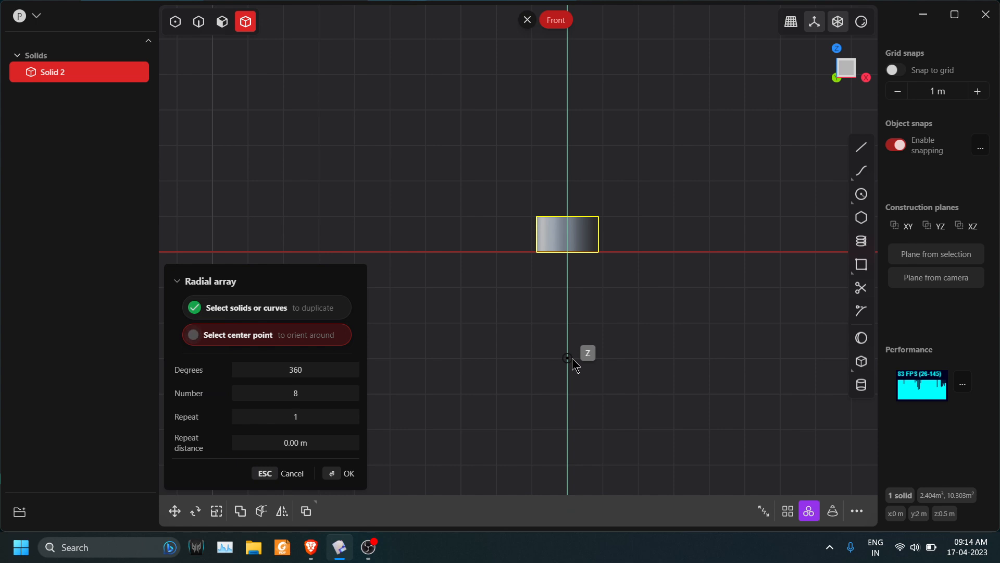
click(573, 357)
middle_drag(573, 363, 717, 405)
scroll(541, 320, down, 3)
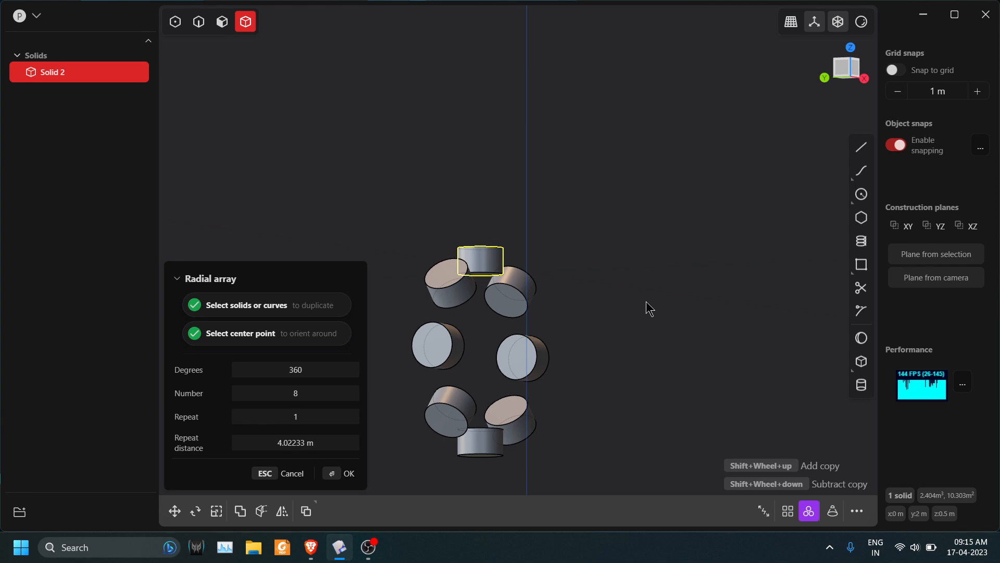
click(299, 478)
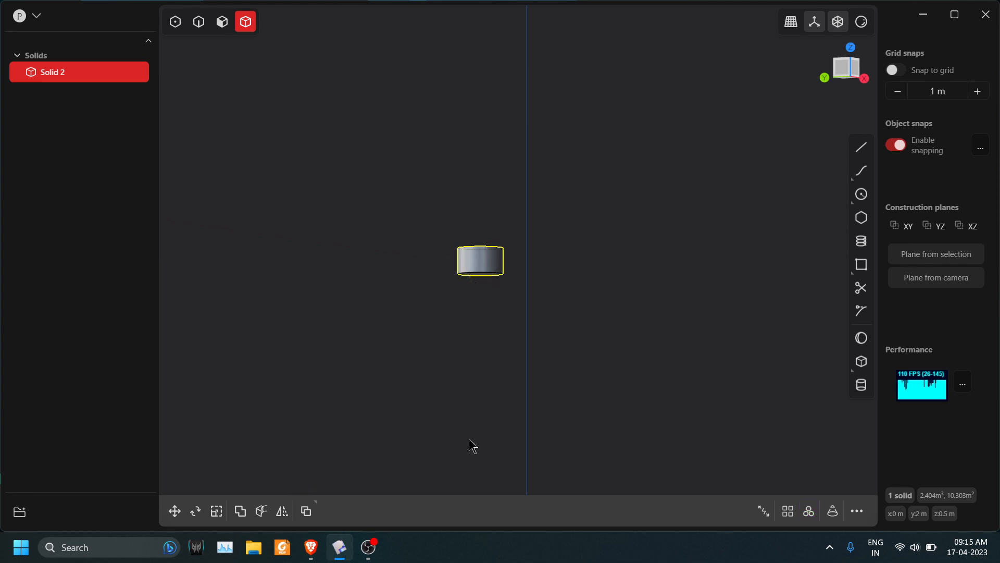
Draw a diagonal line about 7.2 m long in the front view, from the cylinder's base centre downward toward positive X.
key(KP_1)
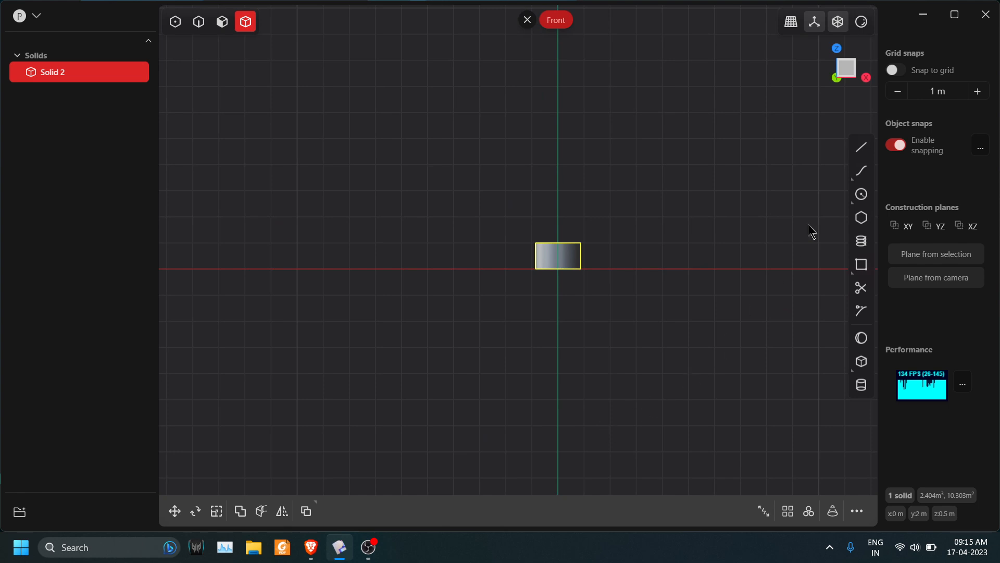
click(861, 147)
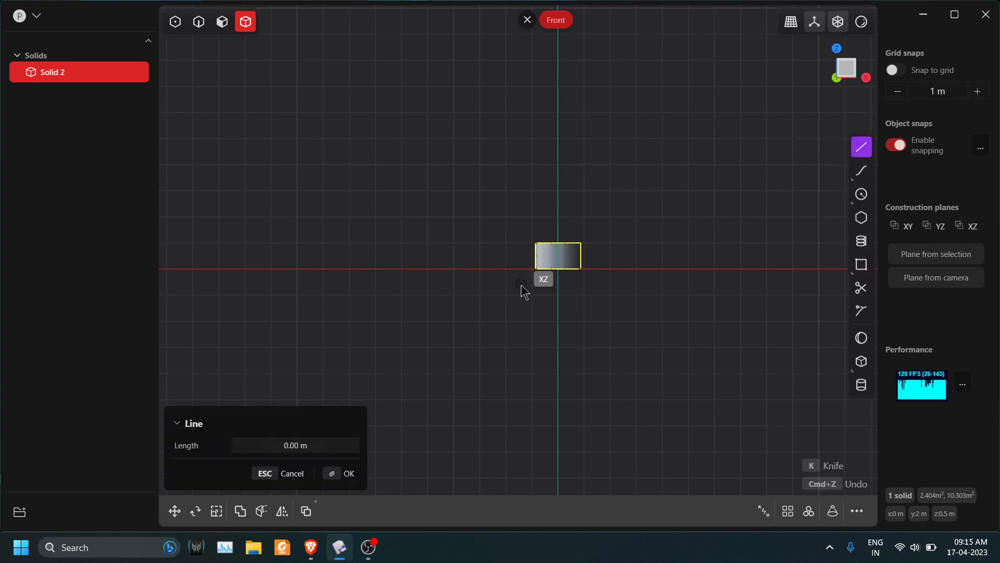
click(558, 269)
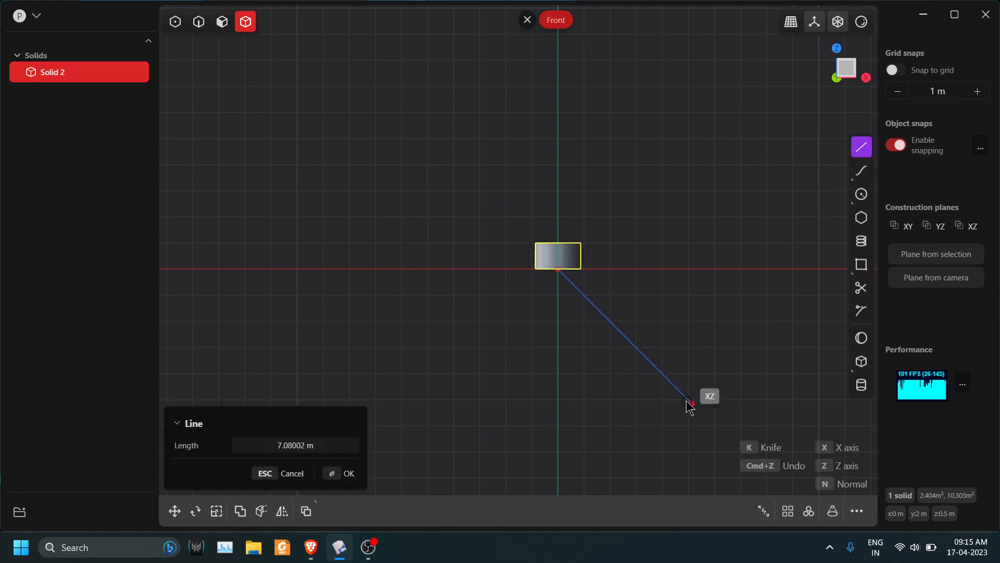
click(691, 402)
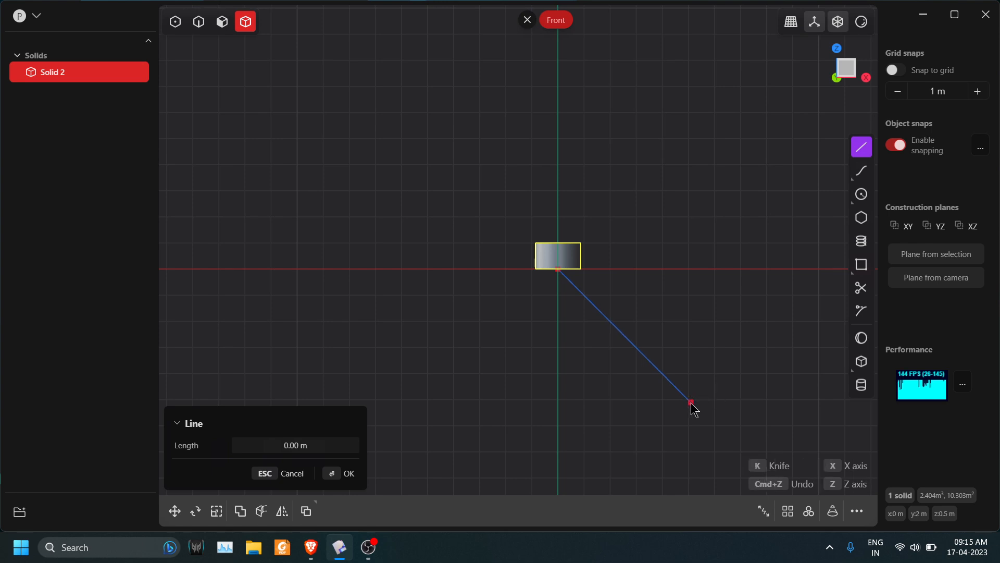
key(Escape)
middle_drag(694, 397, 581, 358)
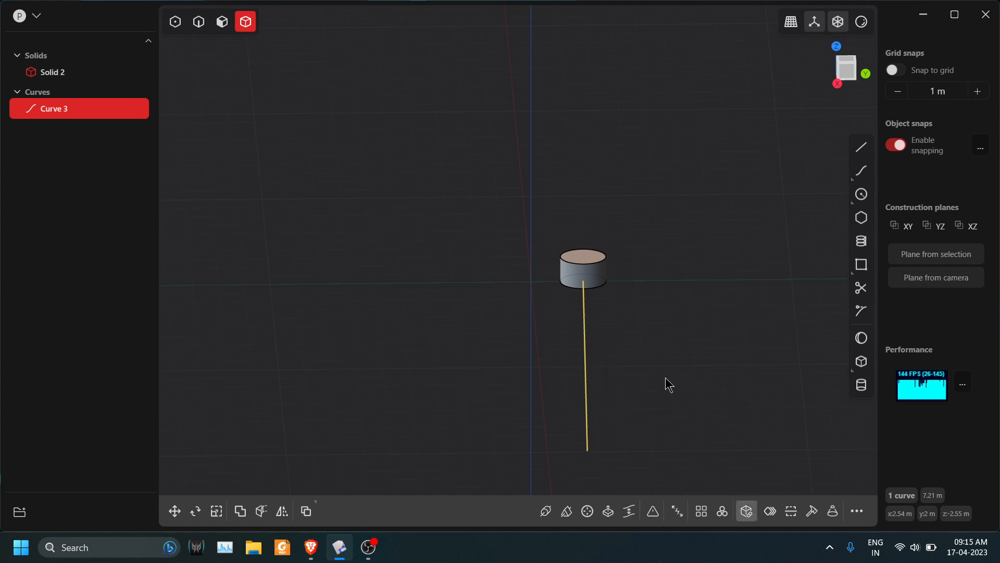
click(726, 514)
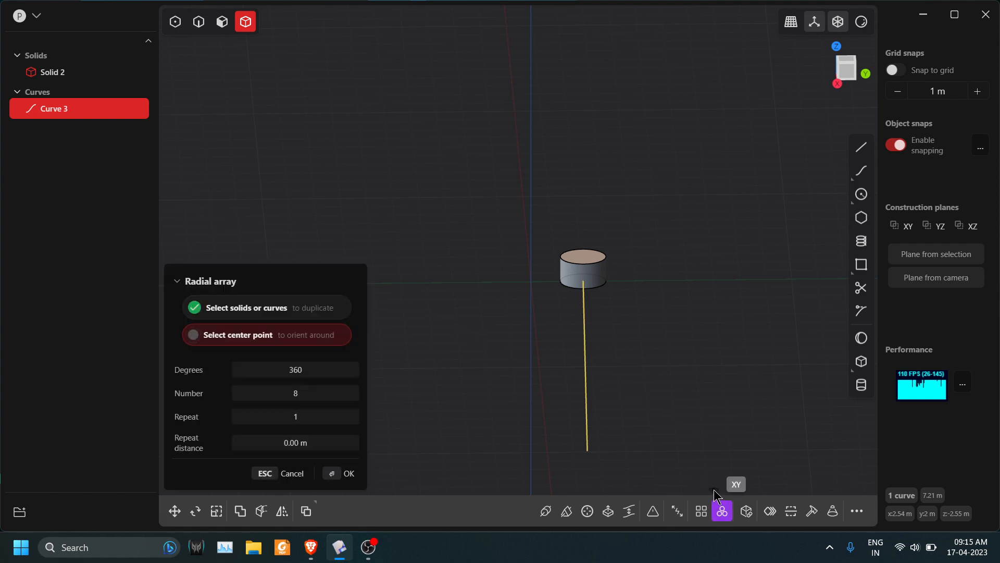
click(292, 473)
Try a radial array of the cylinder centred on the diagonal line's midpoint, with 8 instances over 360 degrees.
click(521, 283)
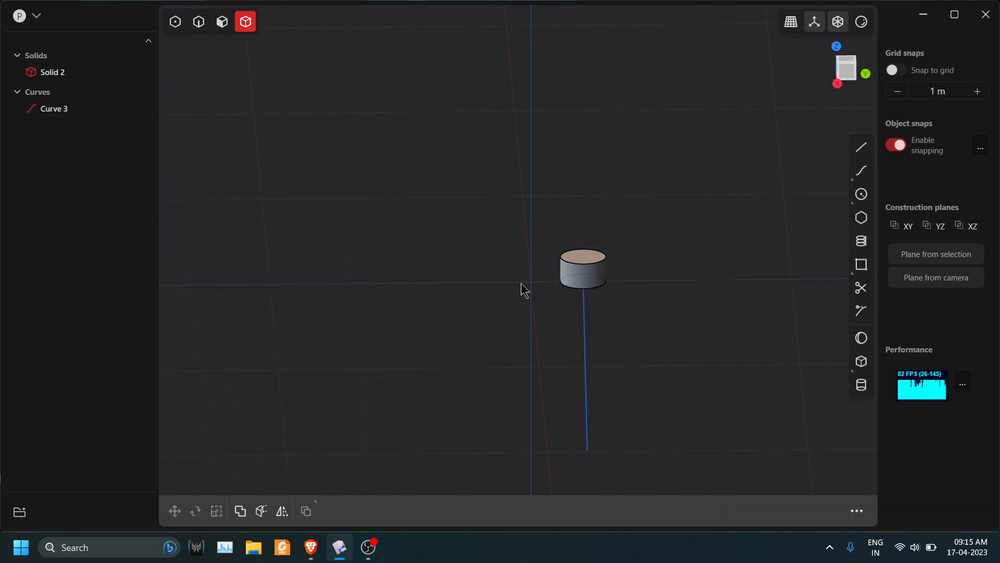
click(583, 277)
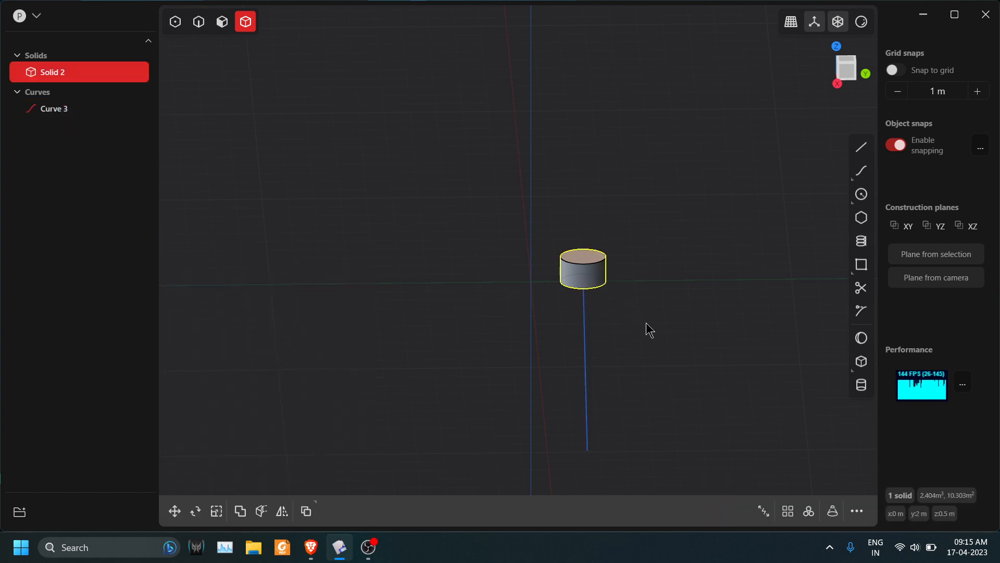
click(809, 512)
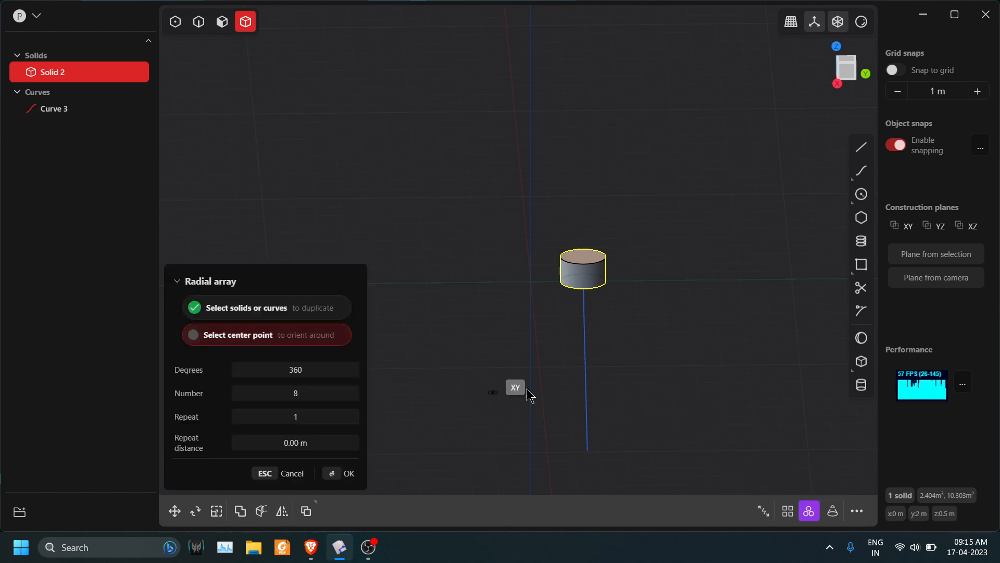
click(588, 371)
middle_drag(630, 336, 742, 350)
scroll(596, 265, up, 5)
scroll(596, 265, up, 2)
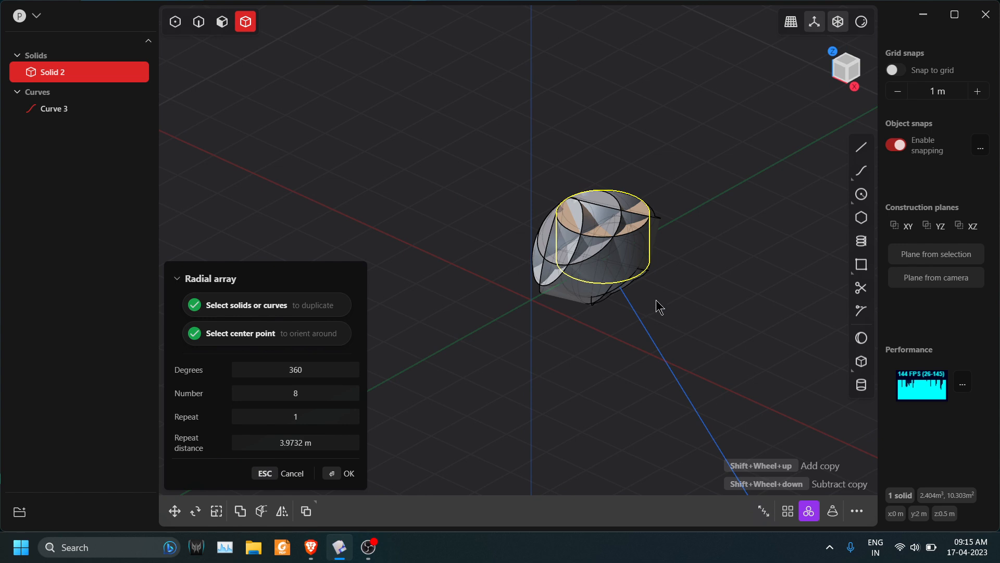
scroll(665, 315, down, 2)
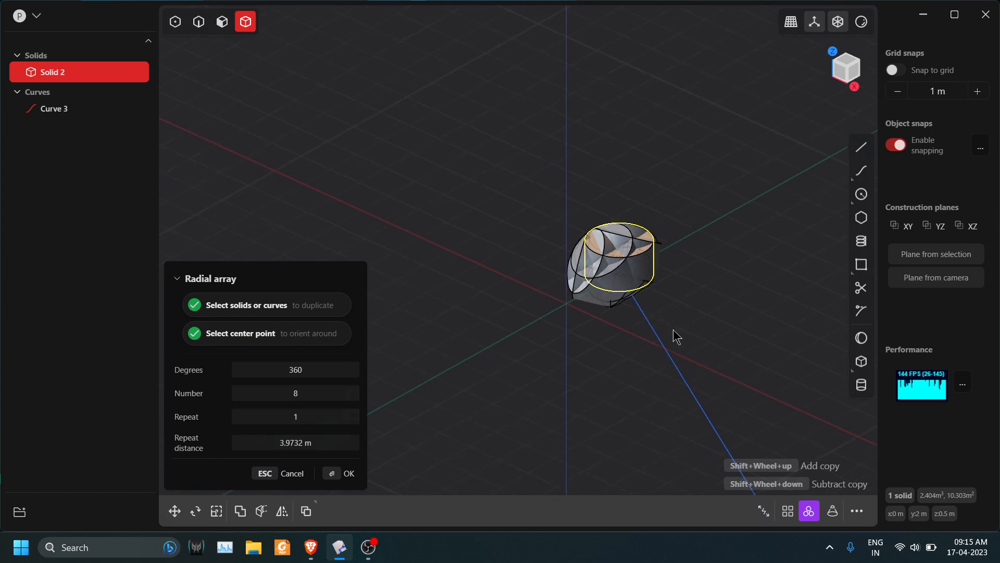
key(Escape)
scroll(674, 334, down, 1)
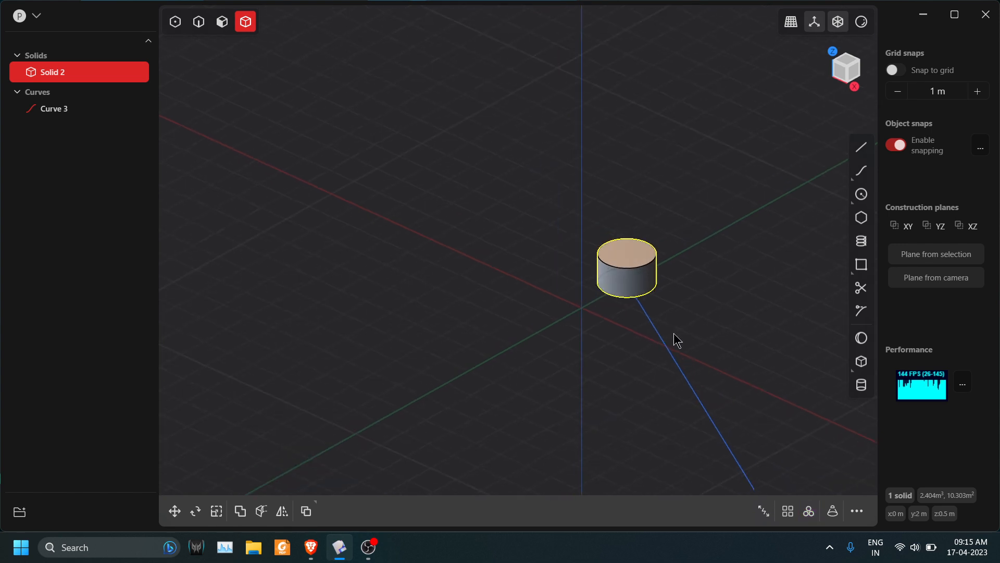
middle_drag(686, 353, 623, 339)
scroll(622, 341, down, 2)
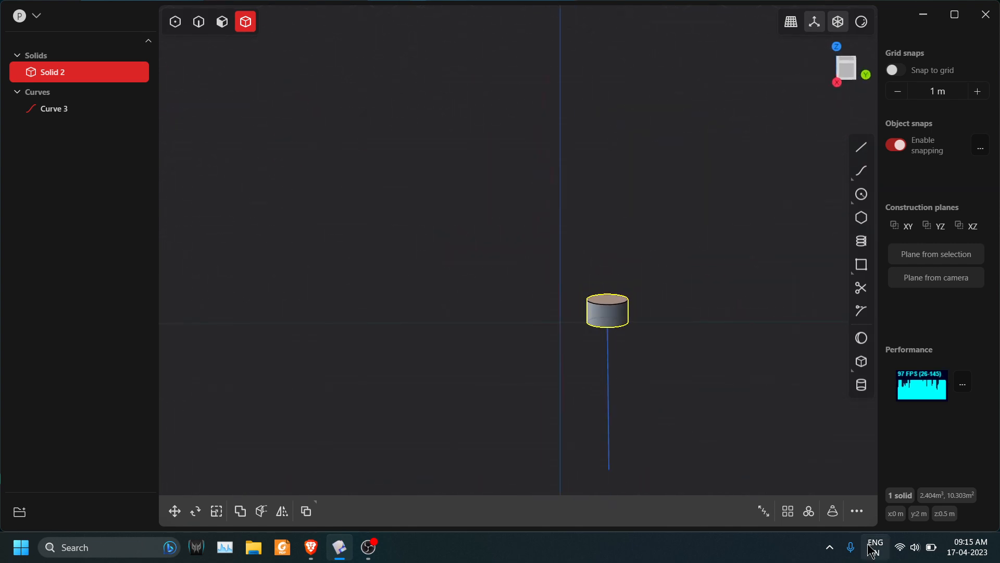
Extrude the diagonal line sideways into a sheet, about 2.41 m in one direction and -2 m for the second distance.
click(199, 21)
click(610, 377)
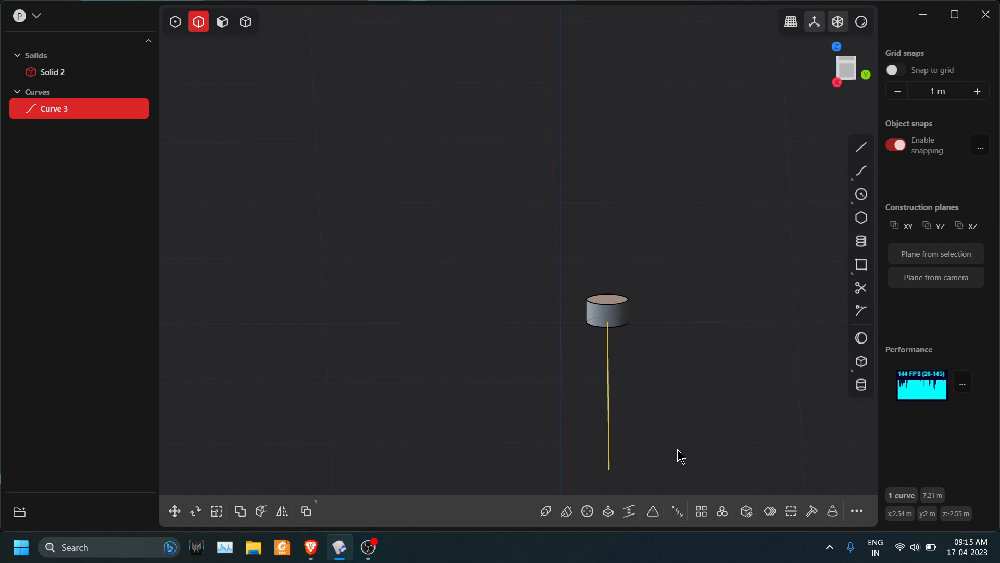
click(608, 512)
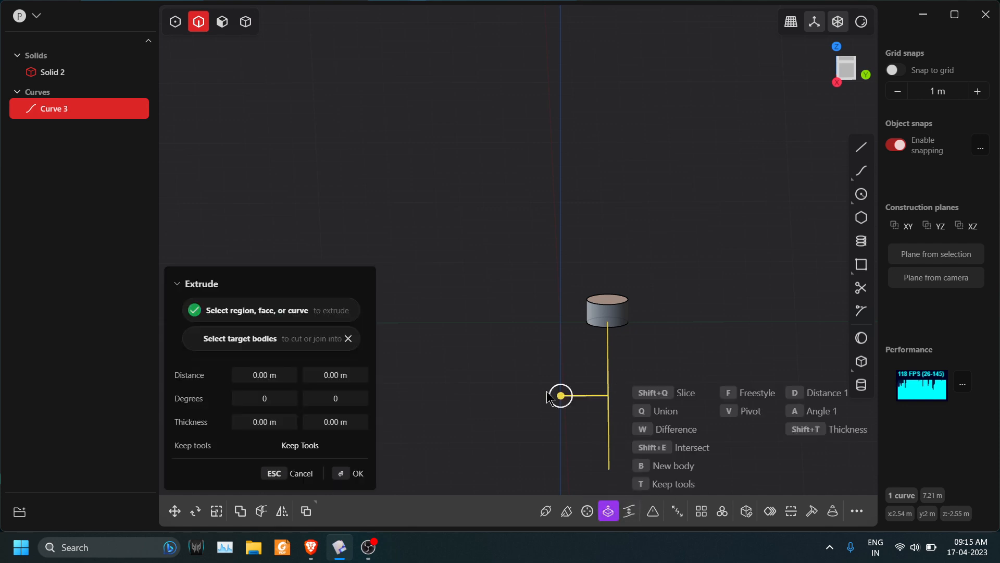
drag(562, 396, 505, 395)
click(339, 374)
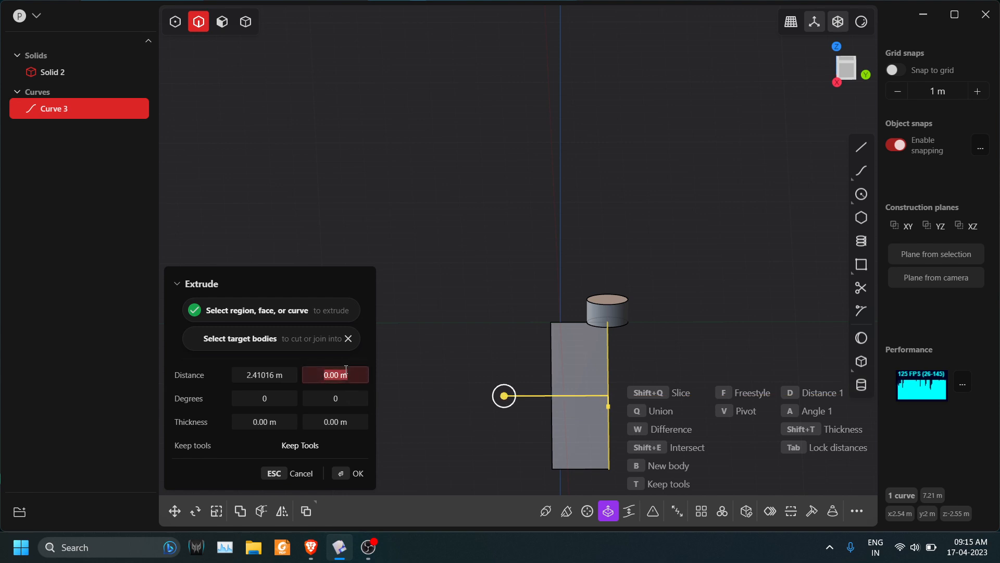
key(BackSpace)
text(-2)
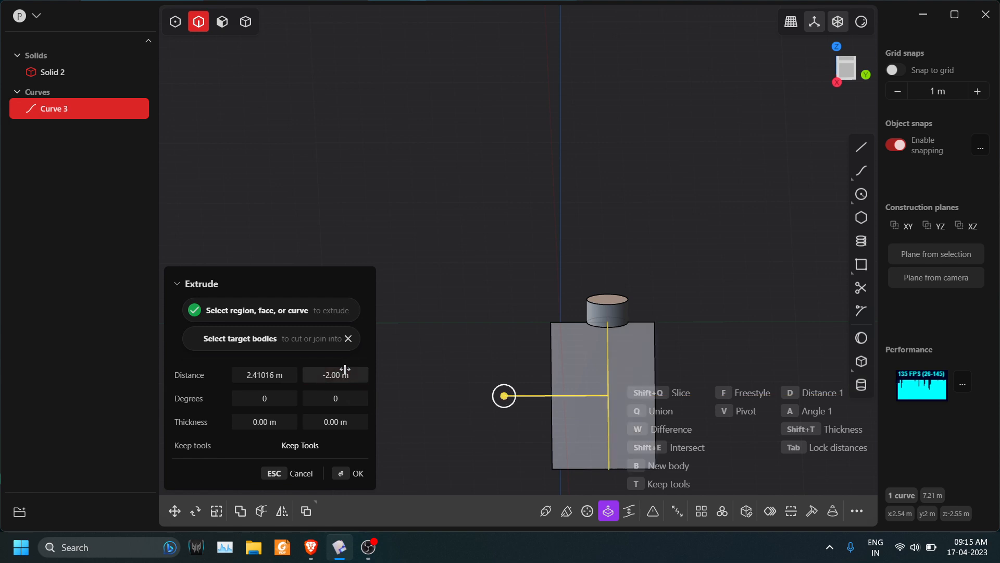
click(341, 472)
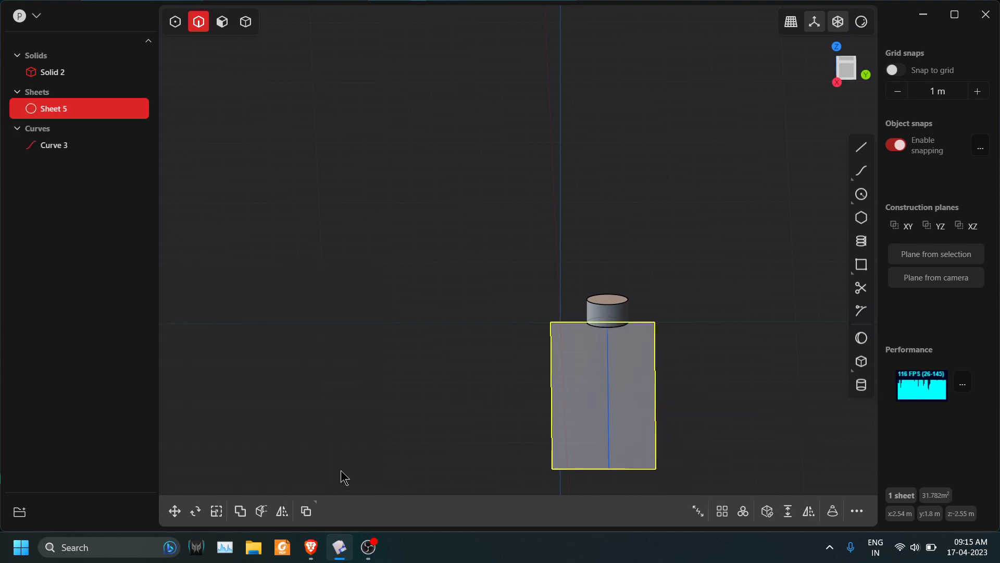
click(487, 390)
Create a radial array of the cylinder centred on the sheet's centre, with 8 instances over 360 degrees.
scroll(727, 376, up, 2)
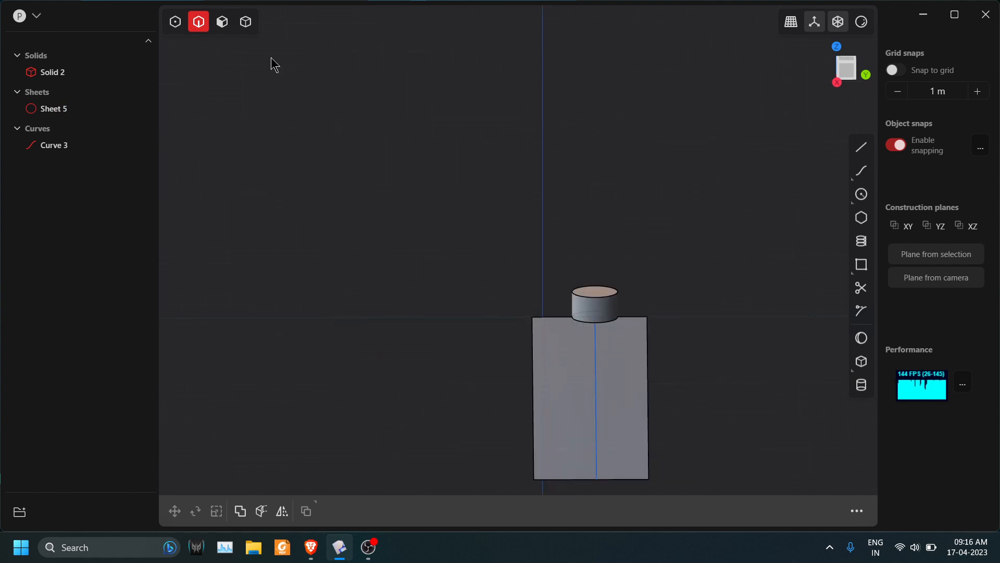
click(245, 22)
click(611, 309)
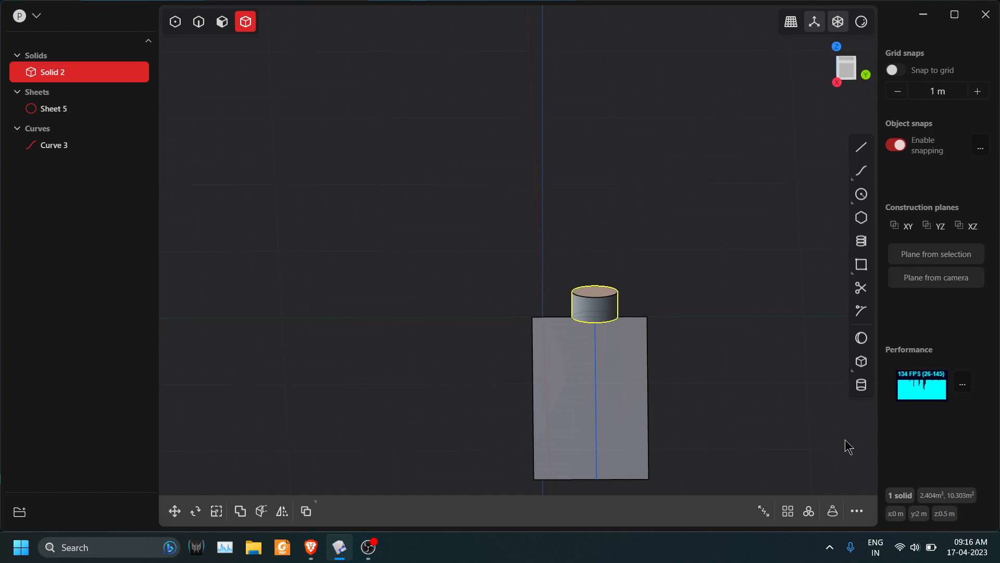
click(809, 511)
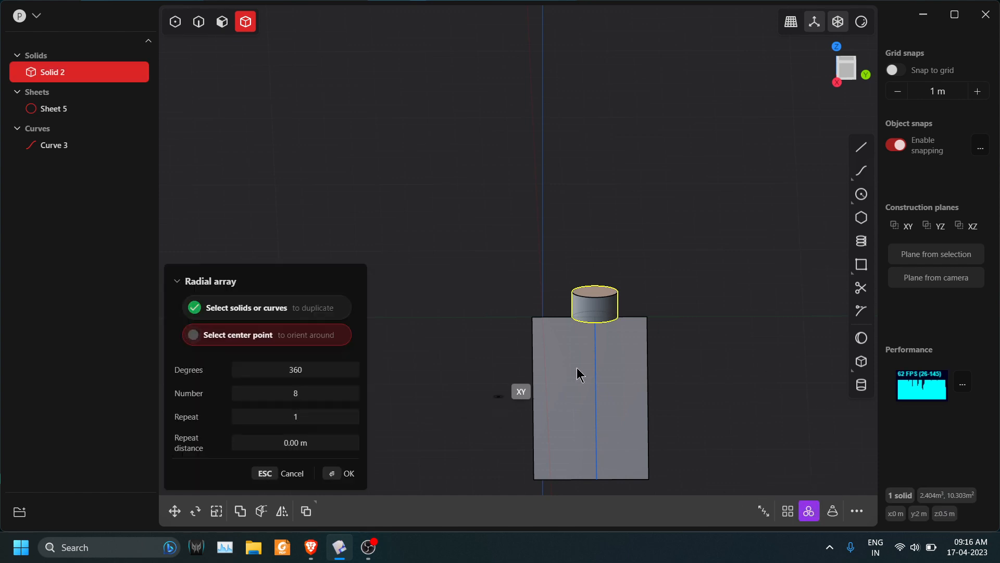
click(590, 404)
Examine from several angles how the arrayed cylinders are oriented relative to the inclined sheet.
middle_drag(592, 404, 738, 312)
middle_drag(707, 335, 666, 394)
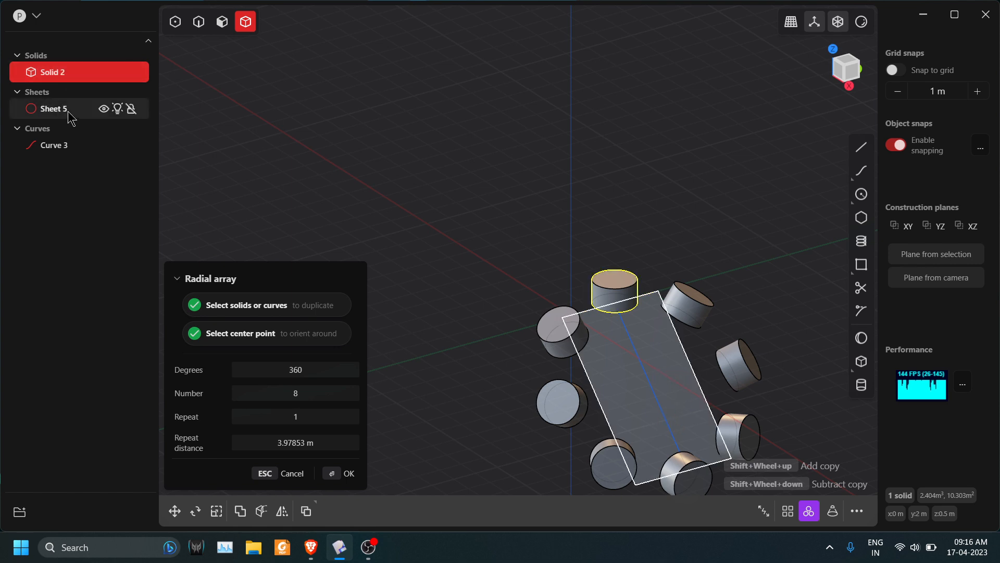
middle_drag(690, 373, 671, 340)
scroll(671, 340, up, 2)
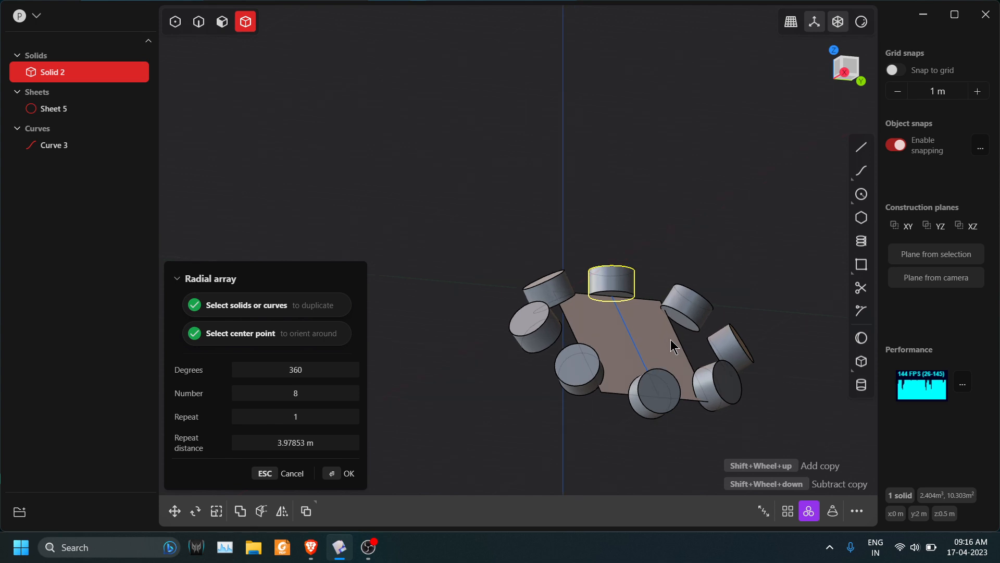
middle_drag(537, 295, 600, 388)
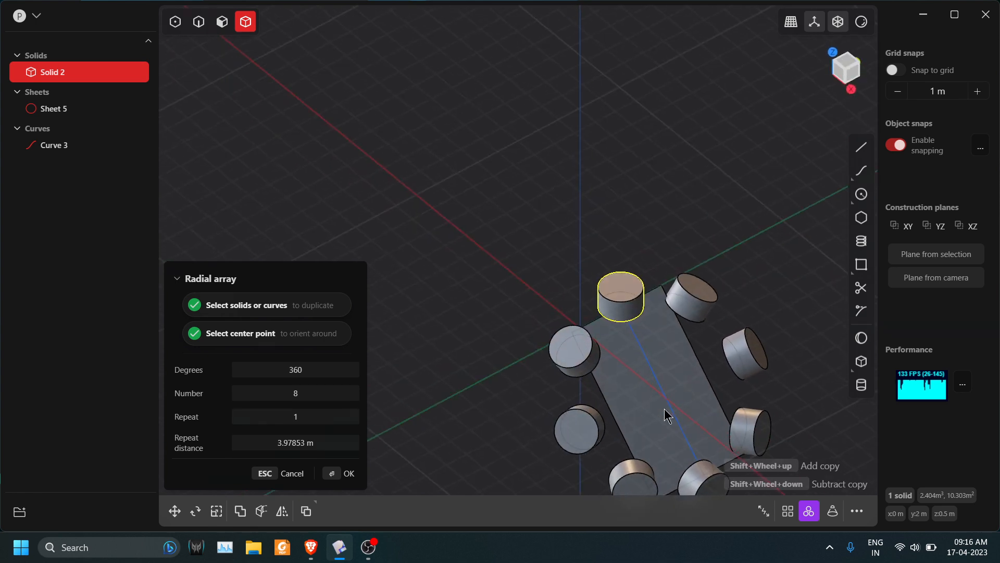
scroll(667, 410, down, 3)
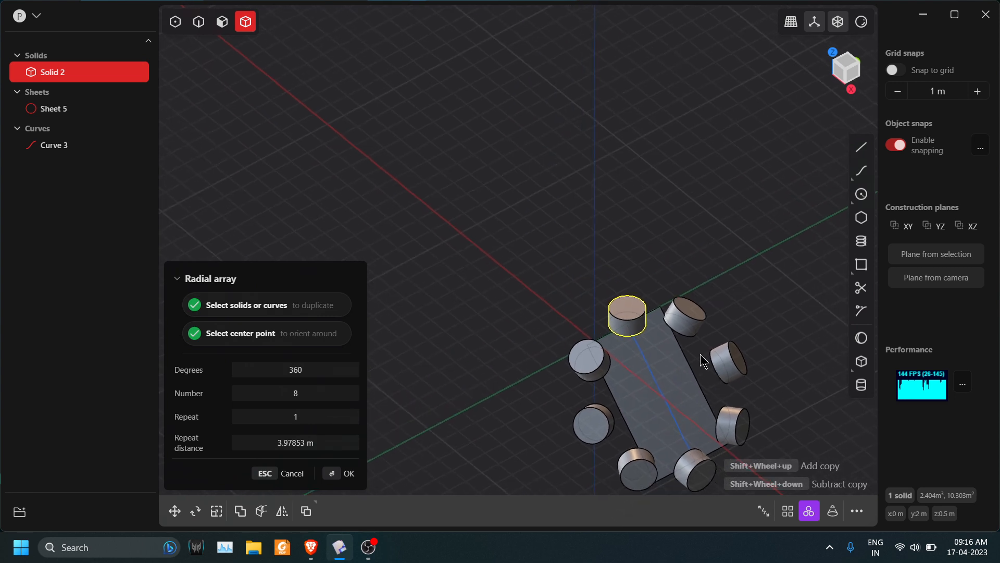
shift+middle_drag(701, 354, 643, 333)
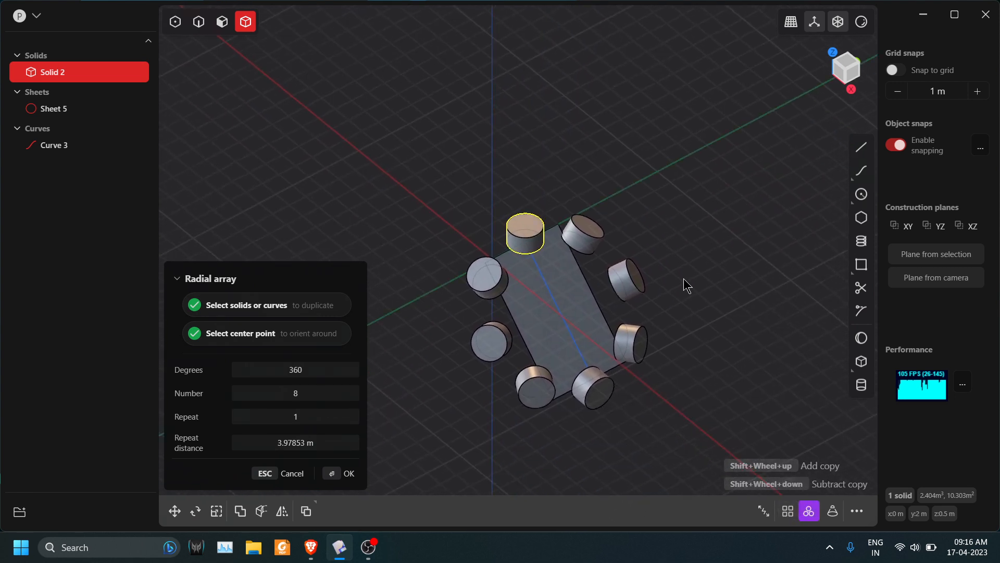